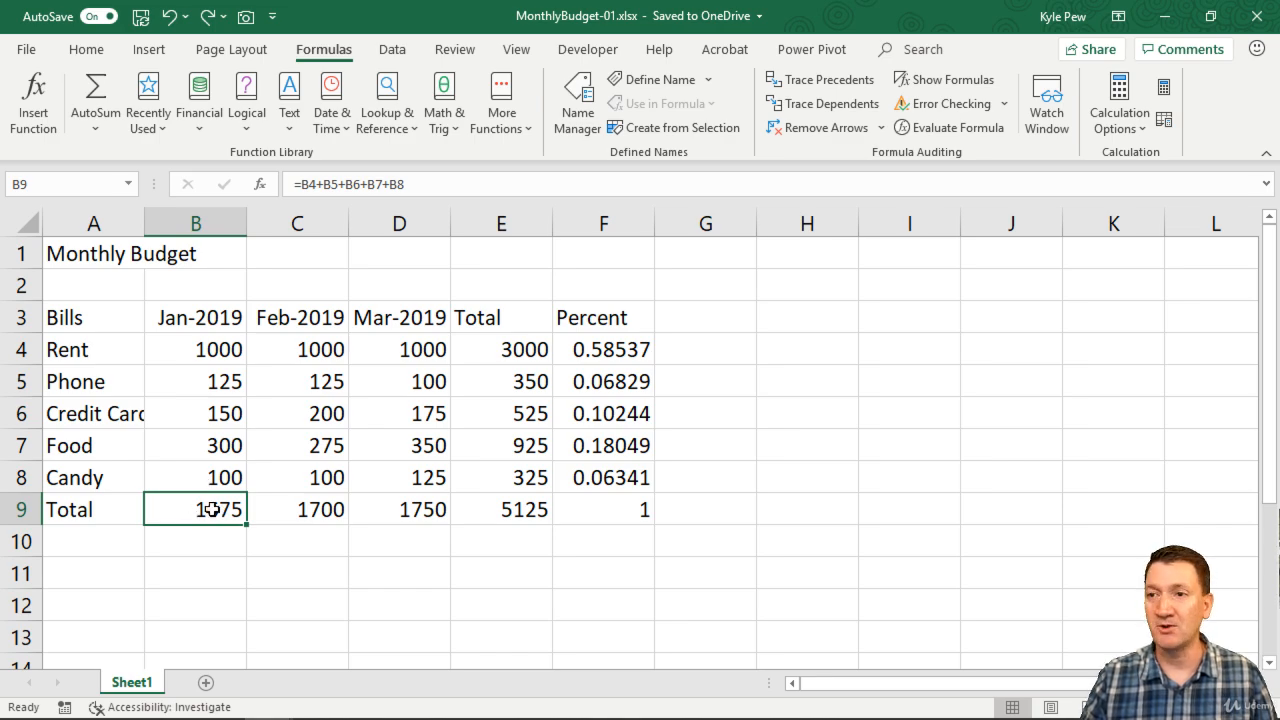
Step: Review the formula in B9 and clear the existing total formulas from B9:E9 and E4:E8
{"action": "double_click", "coordinate": [212, 509]}
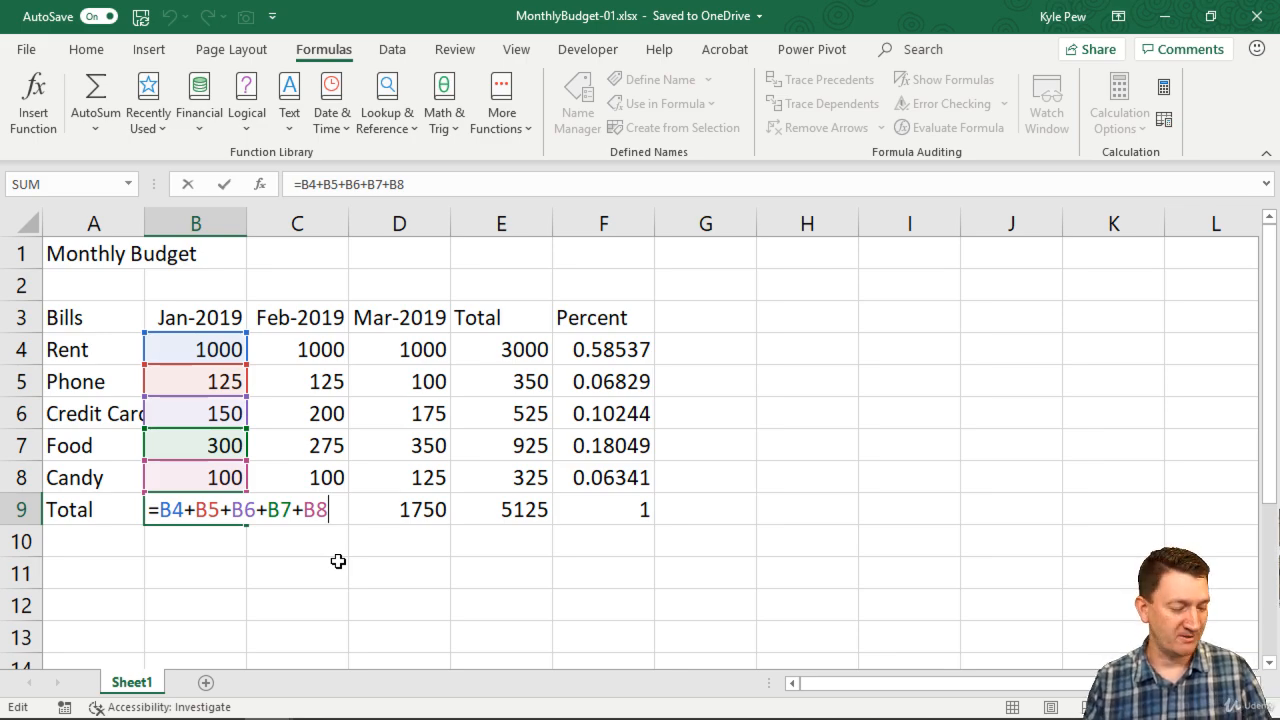
{"action": "key", "text": "ctrl+Return"}
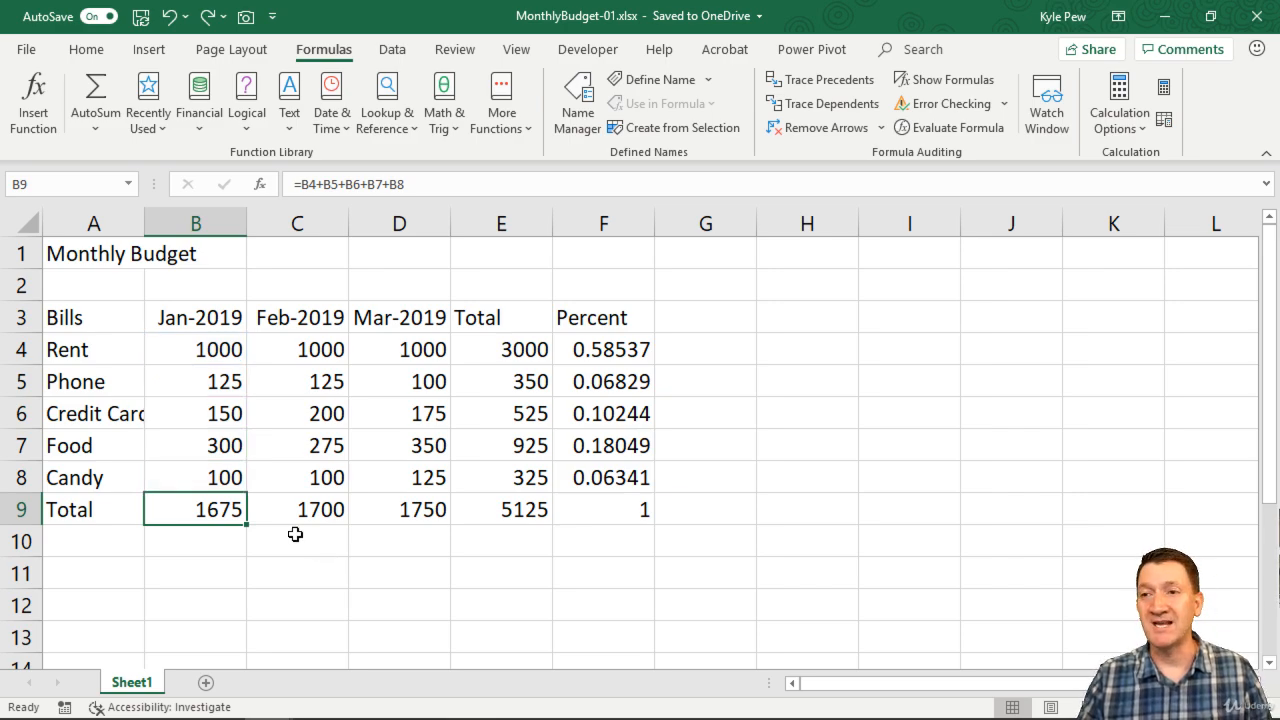
{"action": "left_click_drag", "start_coordinate": [196, 510], "coordinate": [471, 504]}
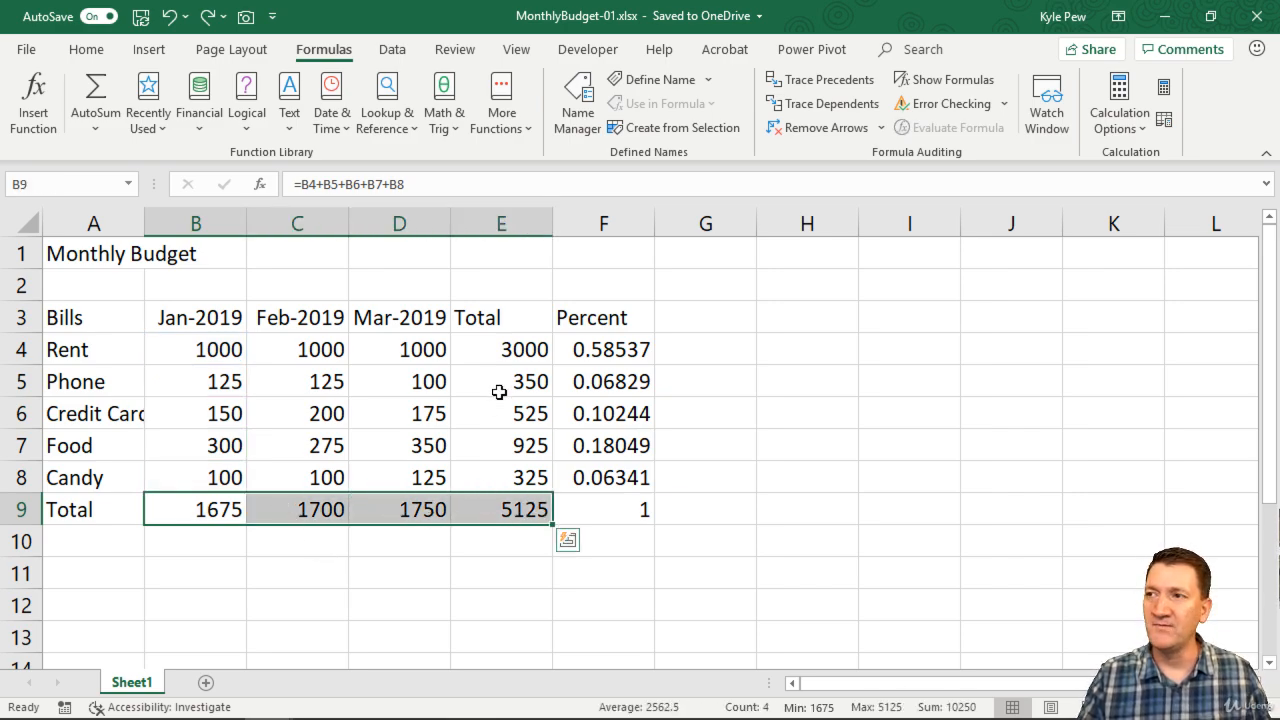
{"action": "left_click_drag", "start_coordinate": [500, 350], "coordinate": [500, 471]}
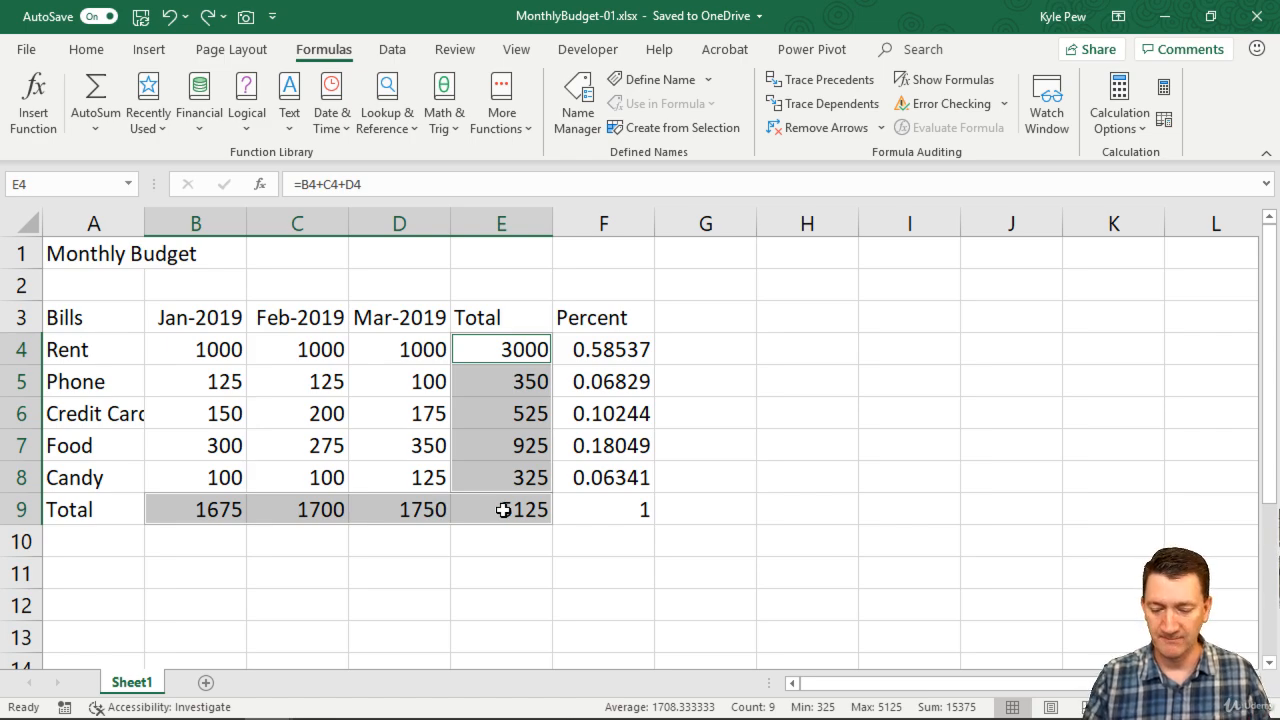
{"action": "key", "text": "Delete"}
{"action": "left_click", "coordinate": [196, 511]}
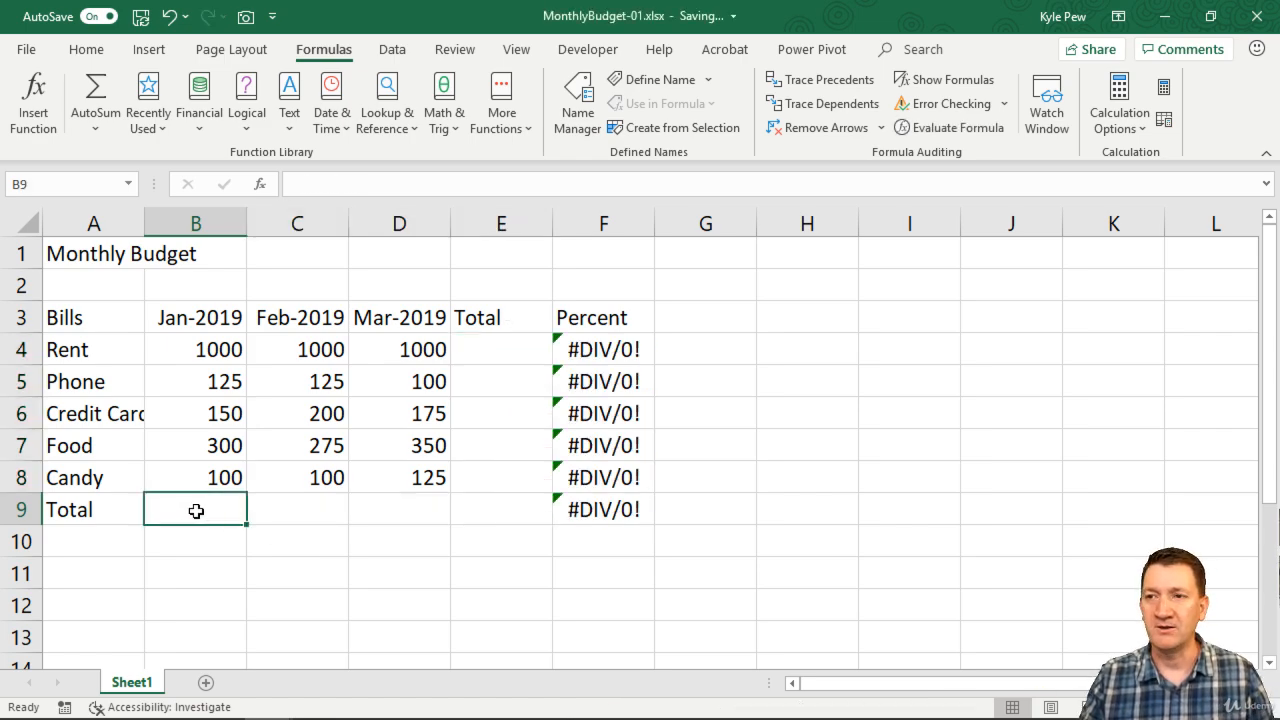
{"action": "left_click_drag", "start_coordinate": [196, 511], "coordinate": [460, 503]}
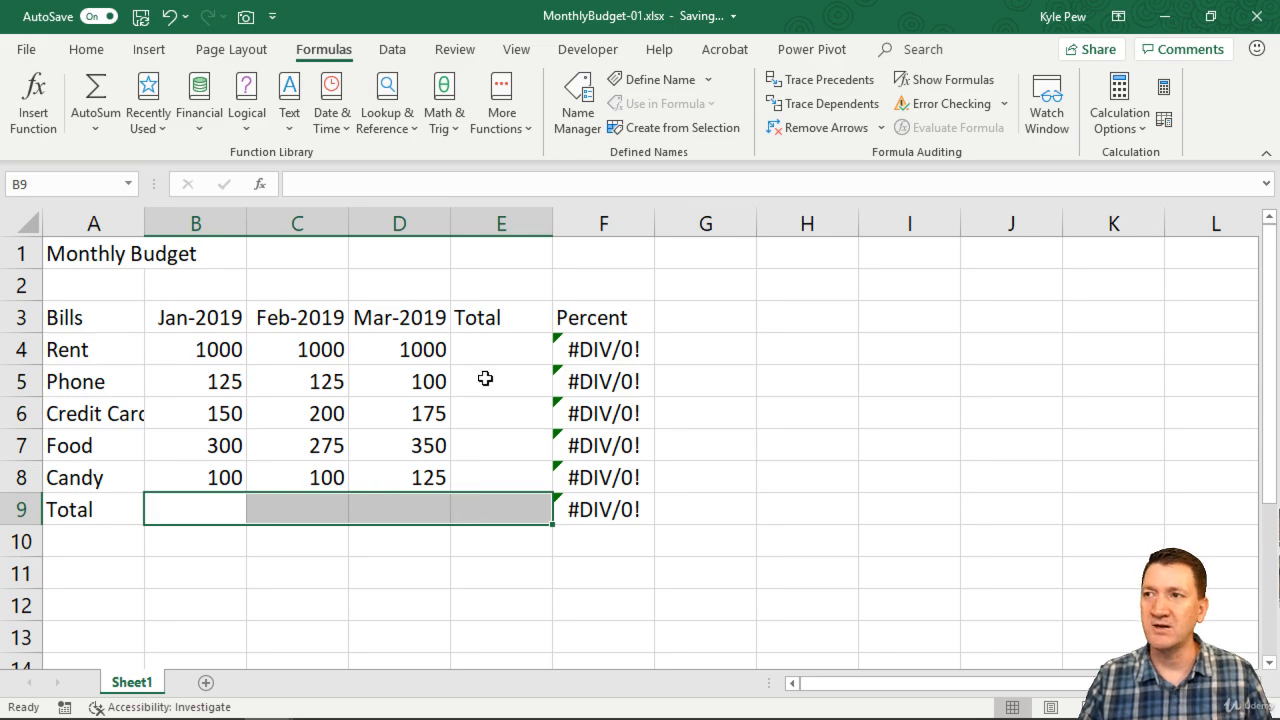
{"action": "left_click_drag", "start_coordinate": [485, 350], "coordinate": [480, 469]}
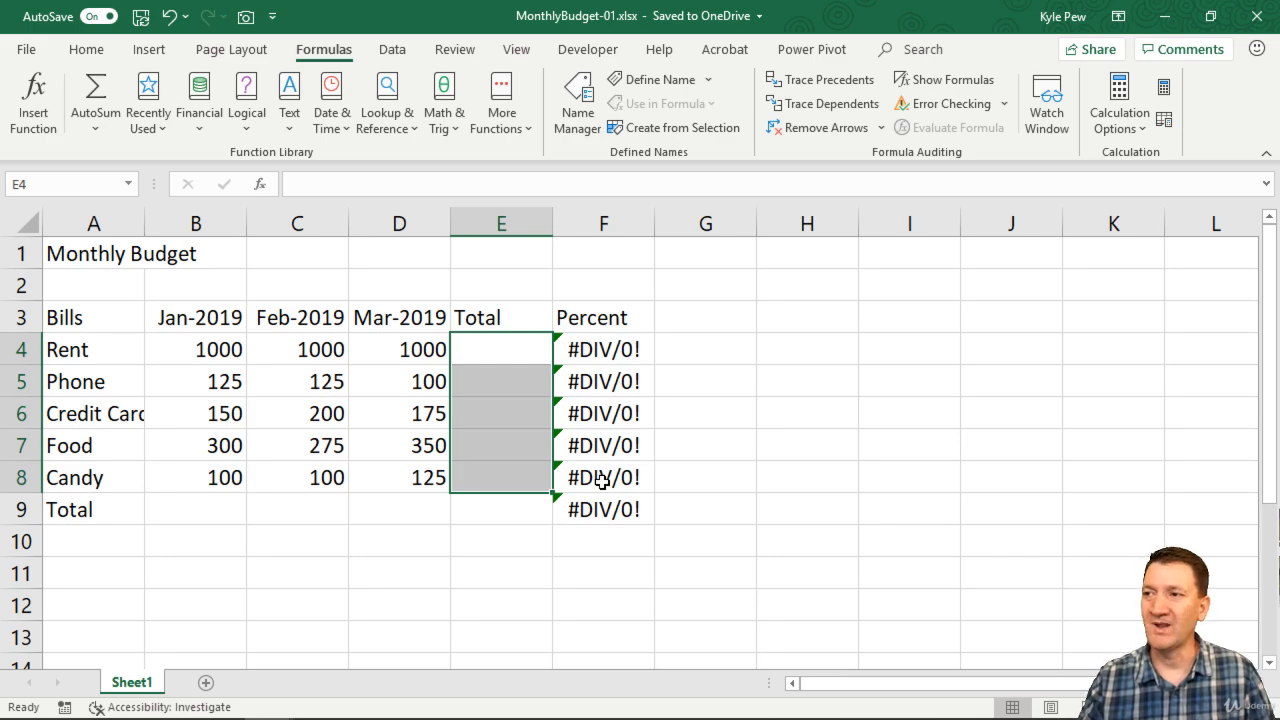
Step: Start a SUM function from the math and trigonometry functions in the Jan-2019 total cell B9
{"action": "left_click", "coordinate": [194, 507]}
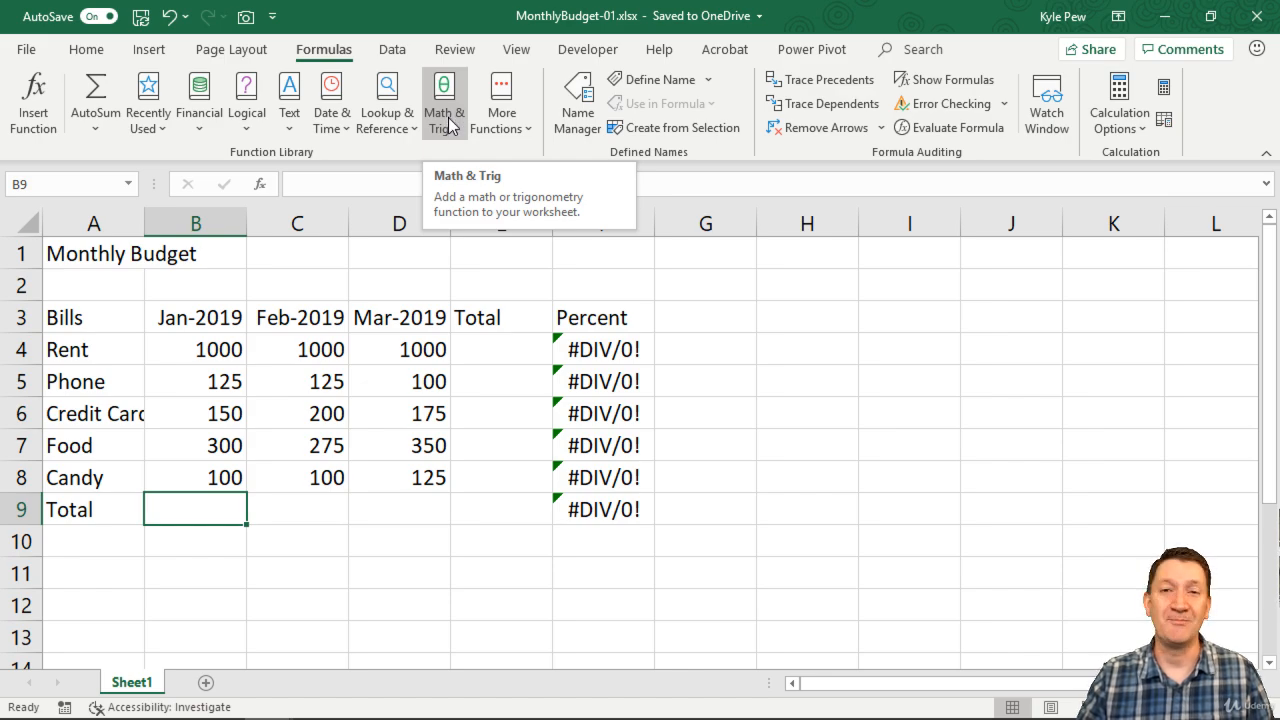
{"action": "left_click", "coordinate": [448, 125]}
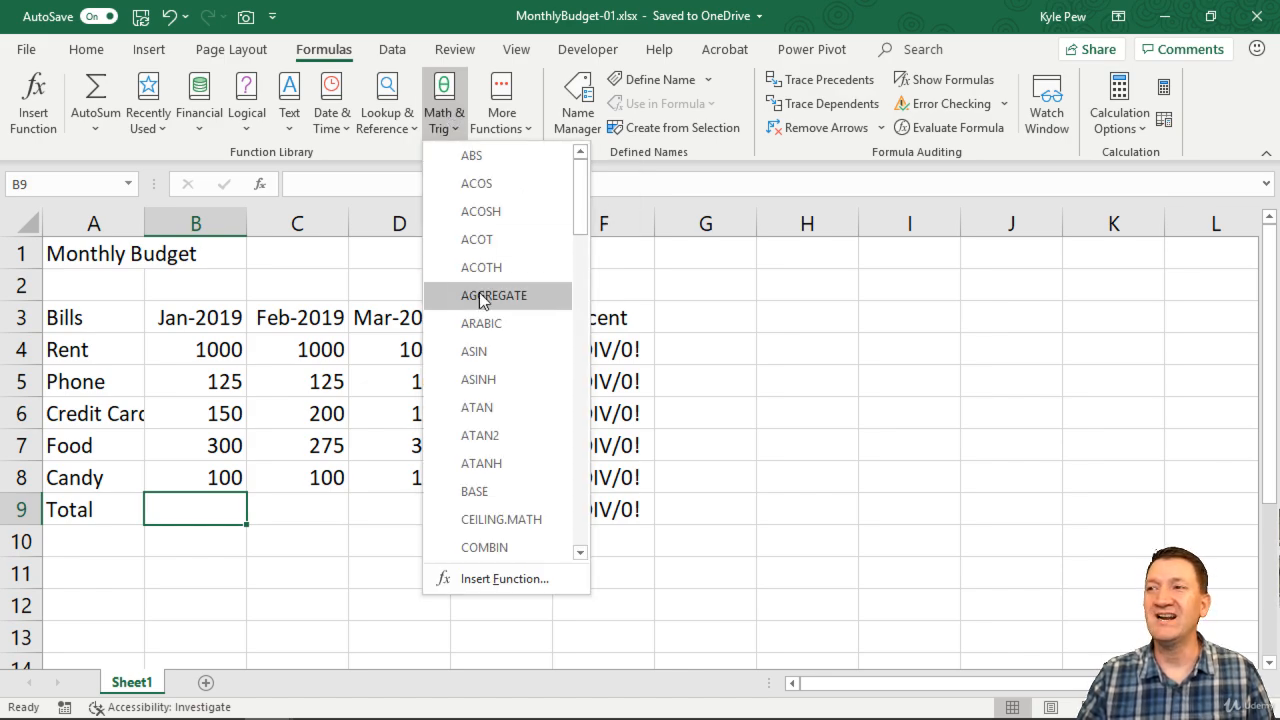
{"action": "scroll", "coordinate": [481, 300], "scroll_direction": "down", "scroll_amount": 3}
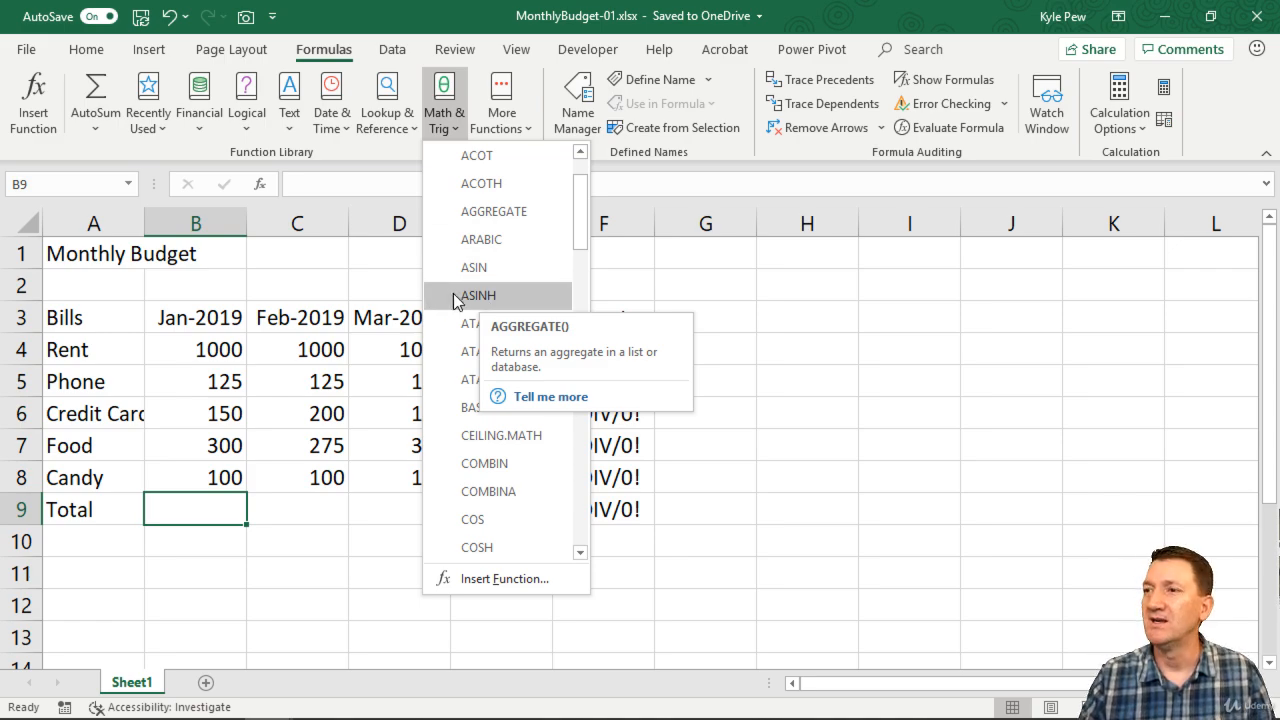
{"action": "scroll", "coordinate": [468, 318], "scroll_direction": "down", "scroll_amount": 7}
{"action": "scroll", "coordinate": [470, 318], "scroll_direction": "down", "scroll_amount": 12}
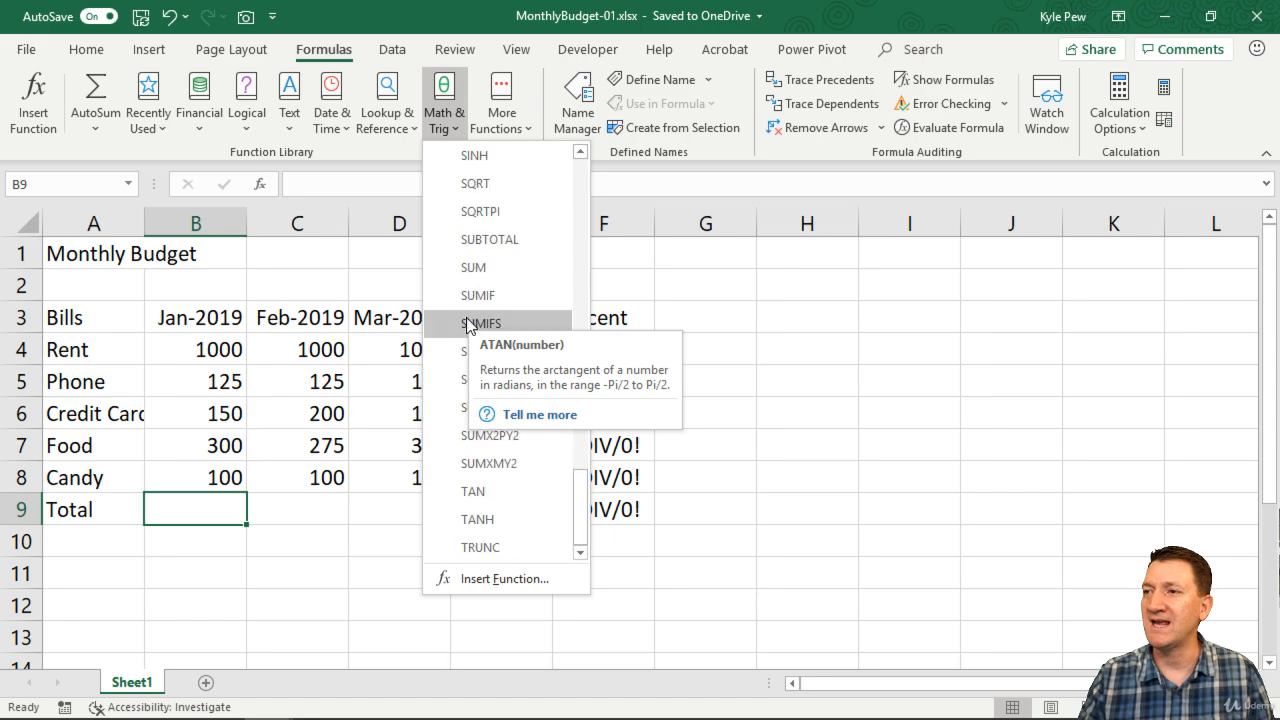
{"action": "scroll", "coordinate": [470, 318], "scroll_direction": "up", "scroll_amount": 3}
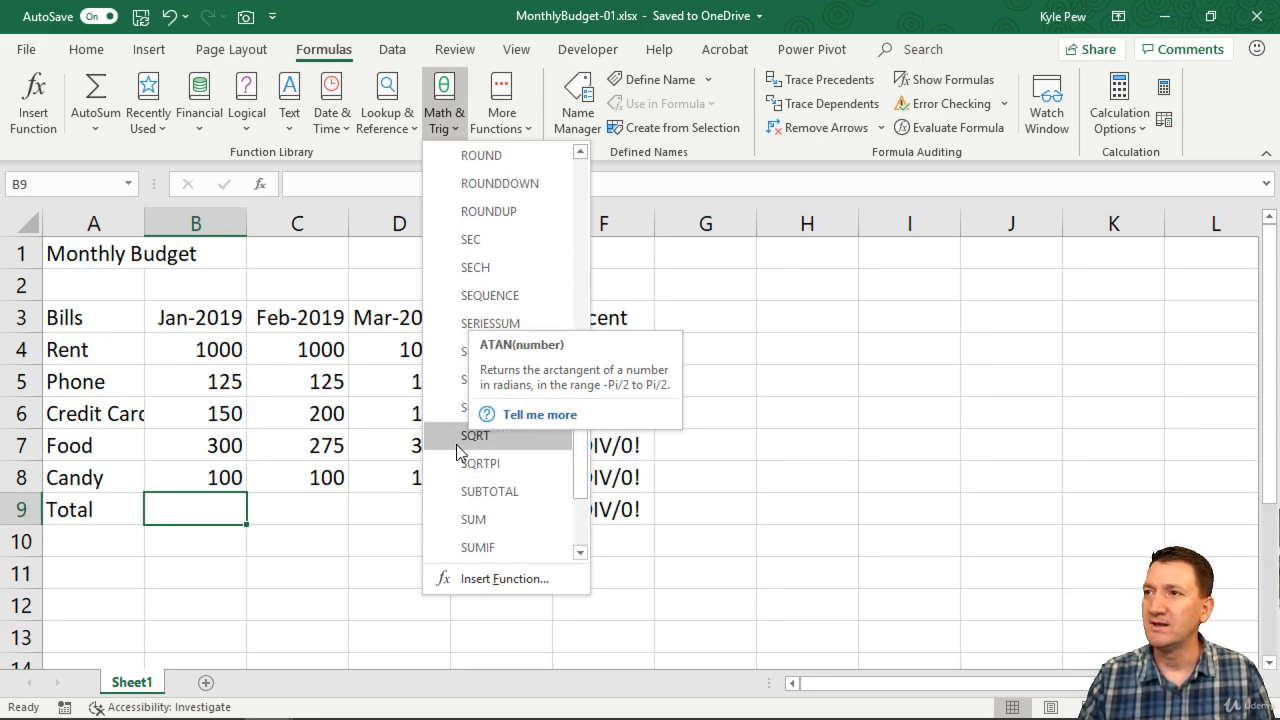
{"action": "left_click", "coordinate": [474, 520]}
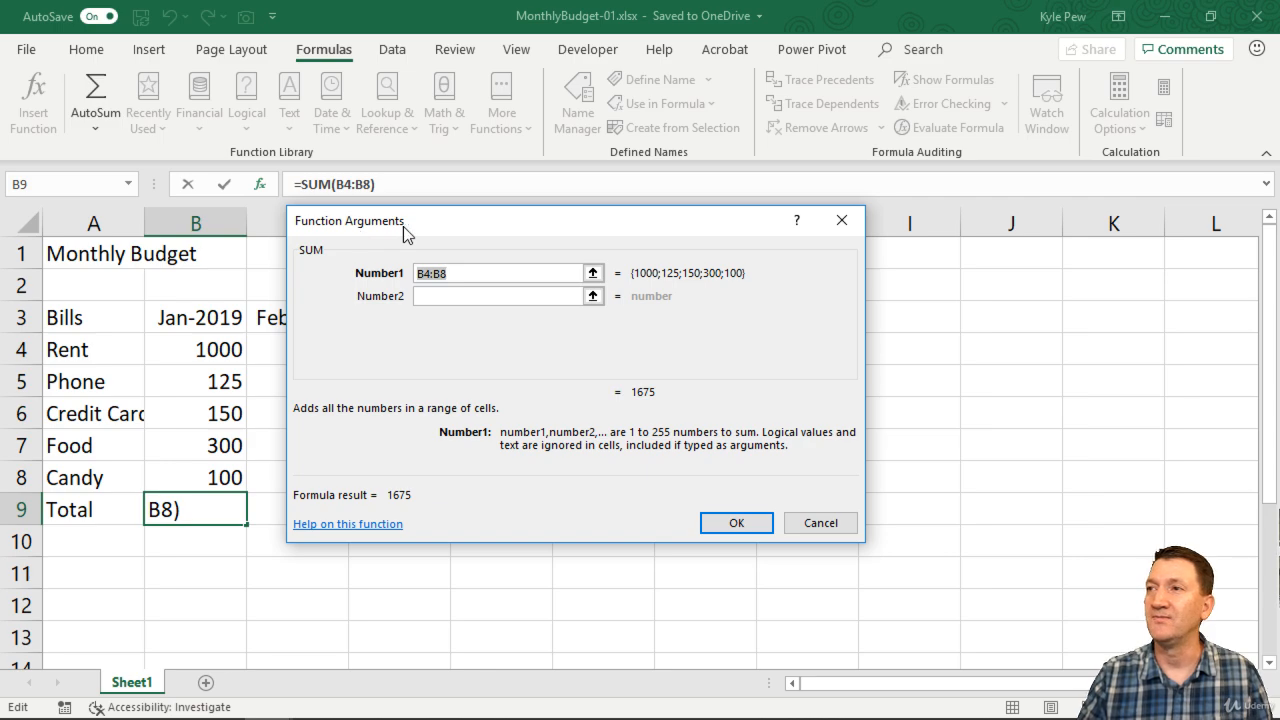
{"action": "left_click_drag", "start_coordinate": [403, 226], "coordinate": [383, 234]}
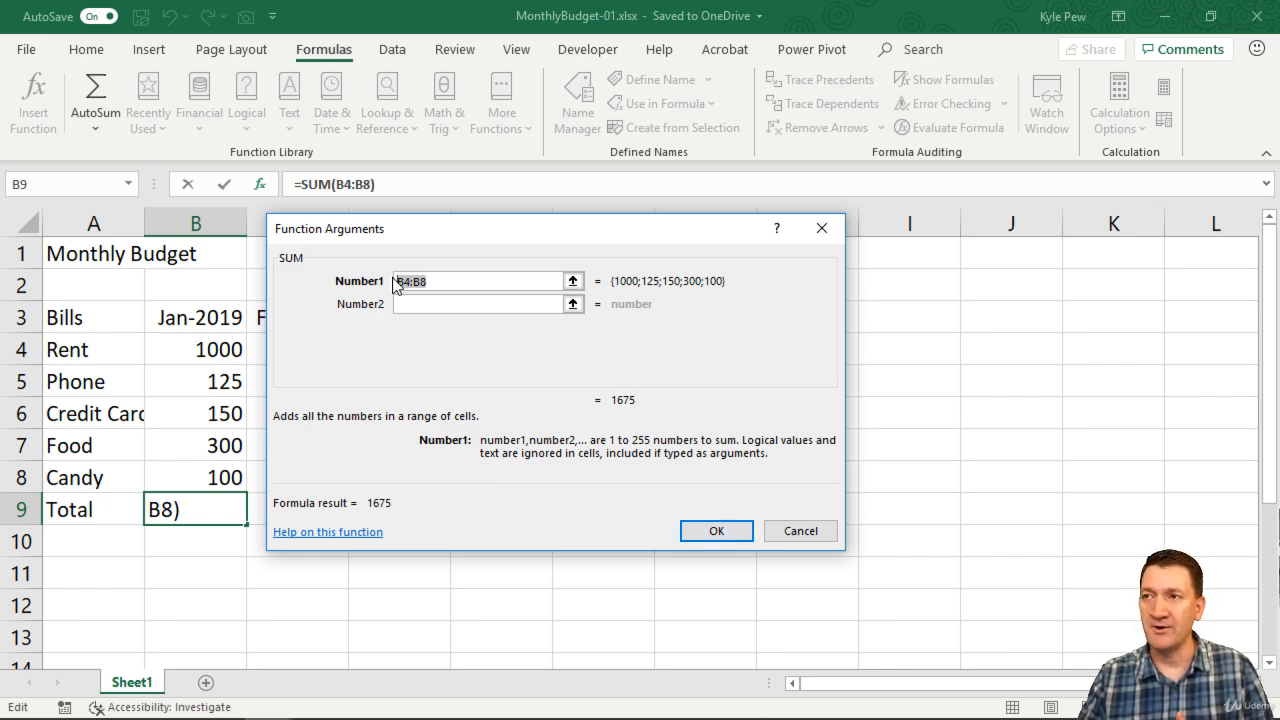
Step: Try b4:b8 as a manually entered range for the SUM function's first argument, and clear it again
{"action": "key", "text": "Delete"}
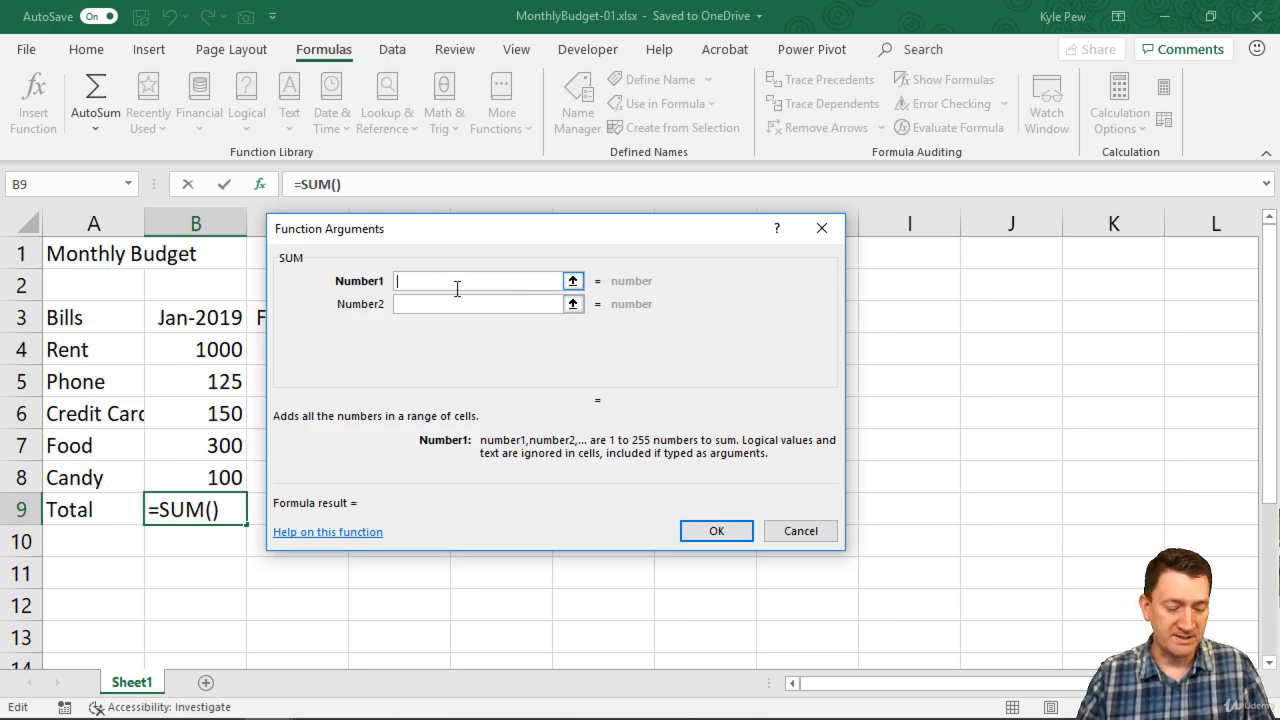
{"action": "type", "text": "b4"}
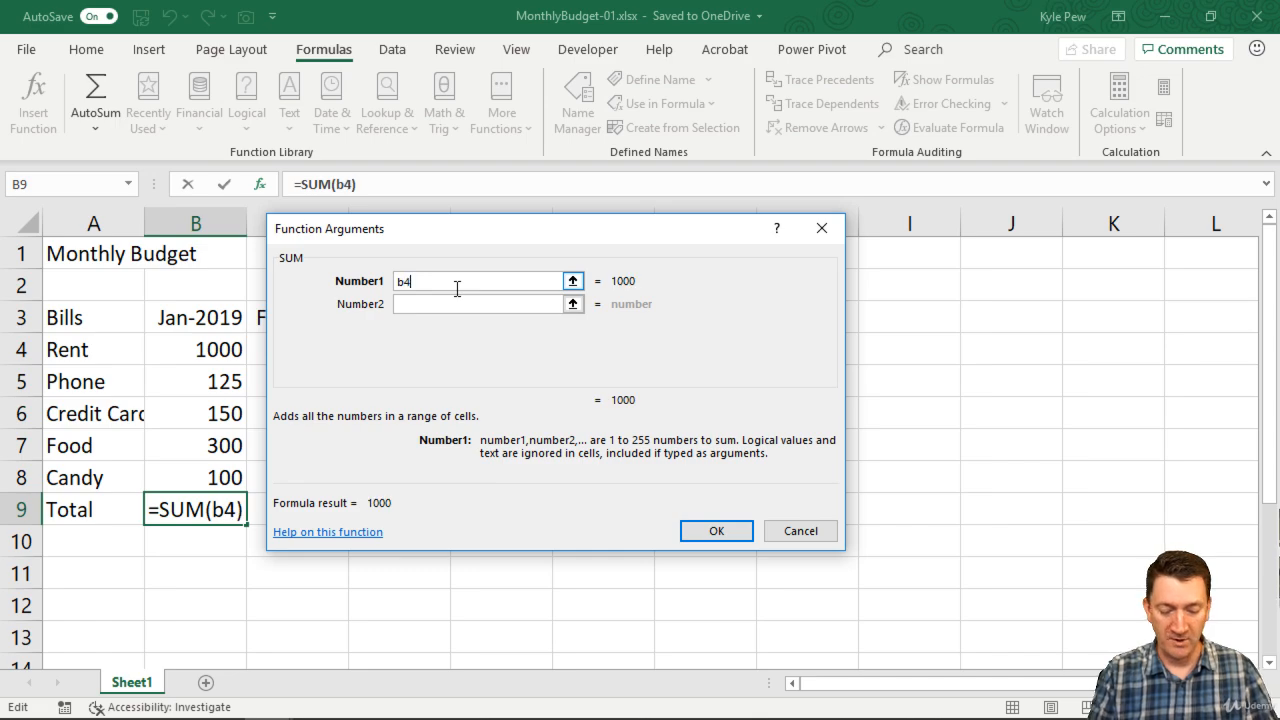
{"action": "type", "text": ":"}
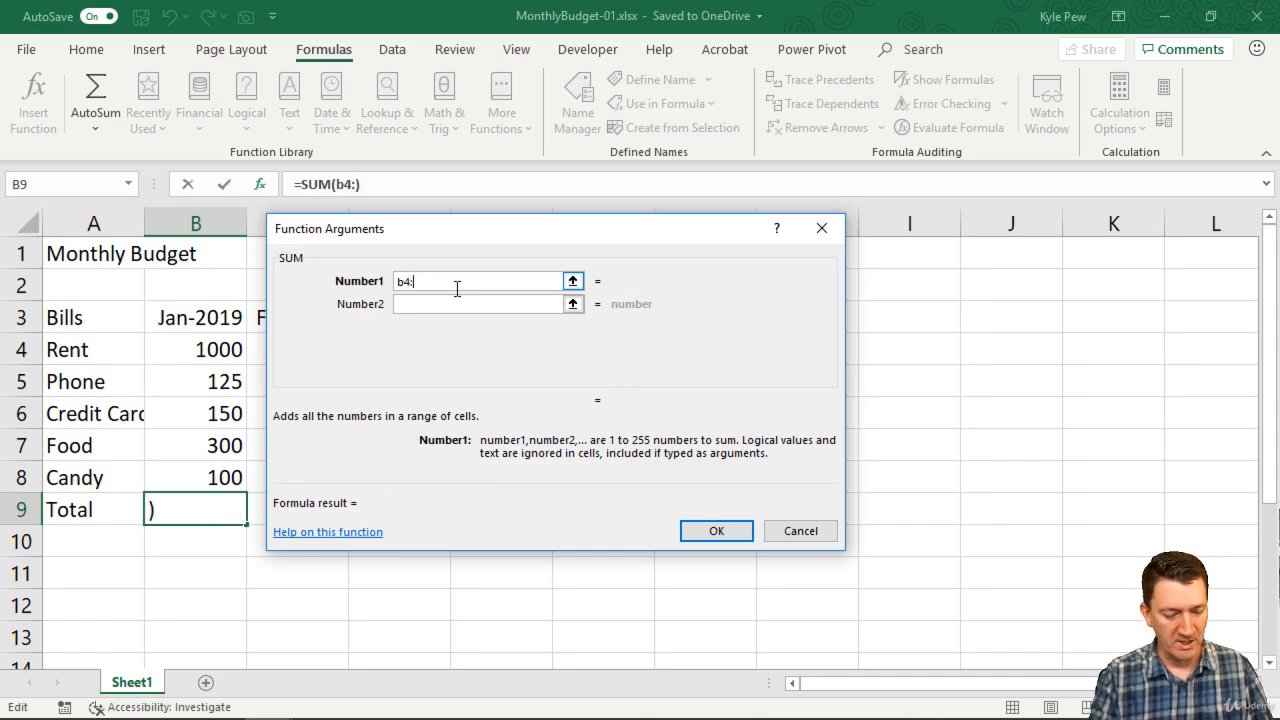
{"action": "type", "text": "b8"}
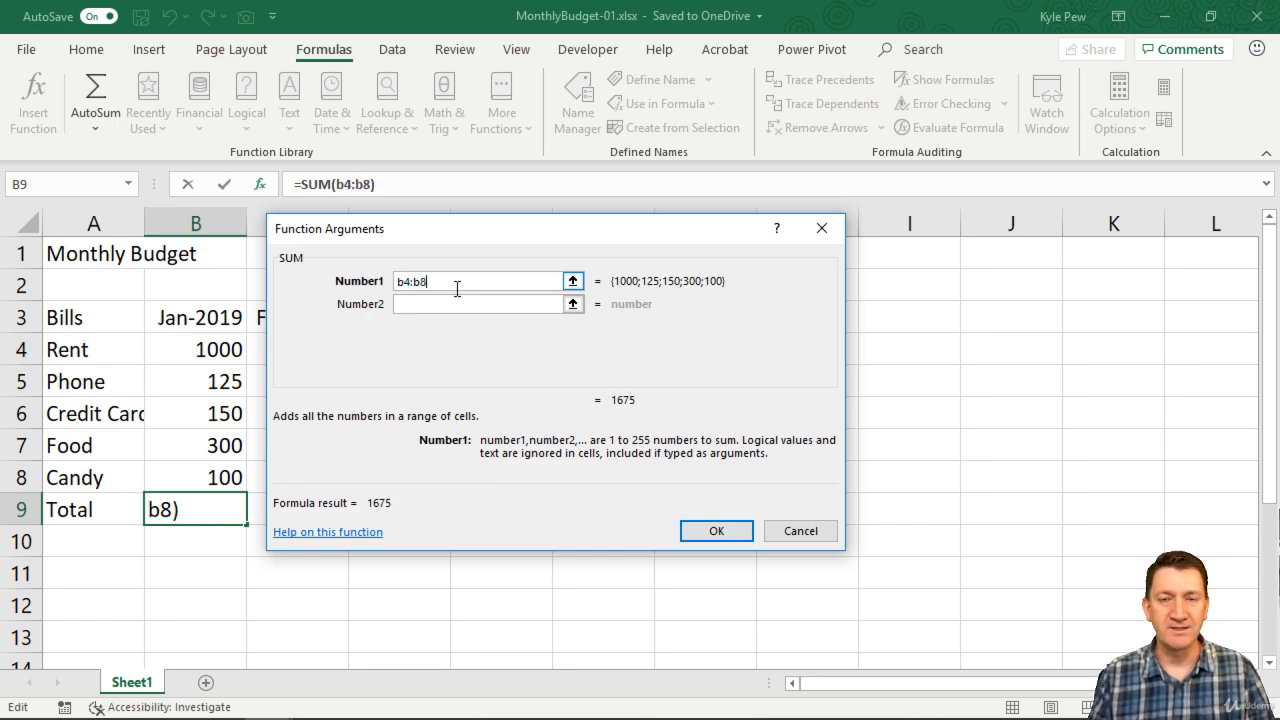
{"action": "key", "text": "BackSpace"}
{"action": "key", "text": "BackSpace"}
{"action": "key", "text": "BackSpace"}
{"action": "key", "text": "BackSpace"}
{"action": "key", "text": "BackSpace"}
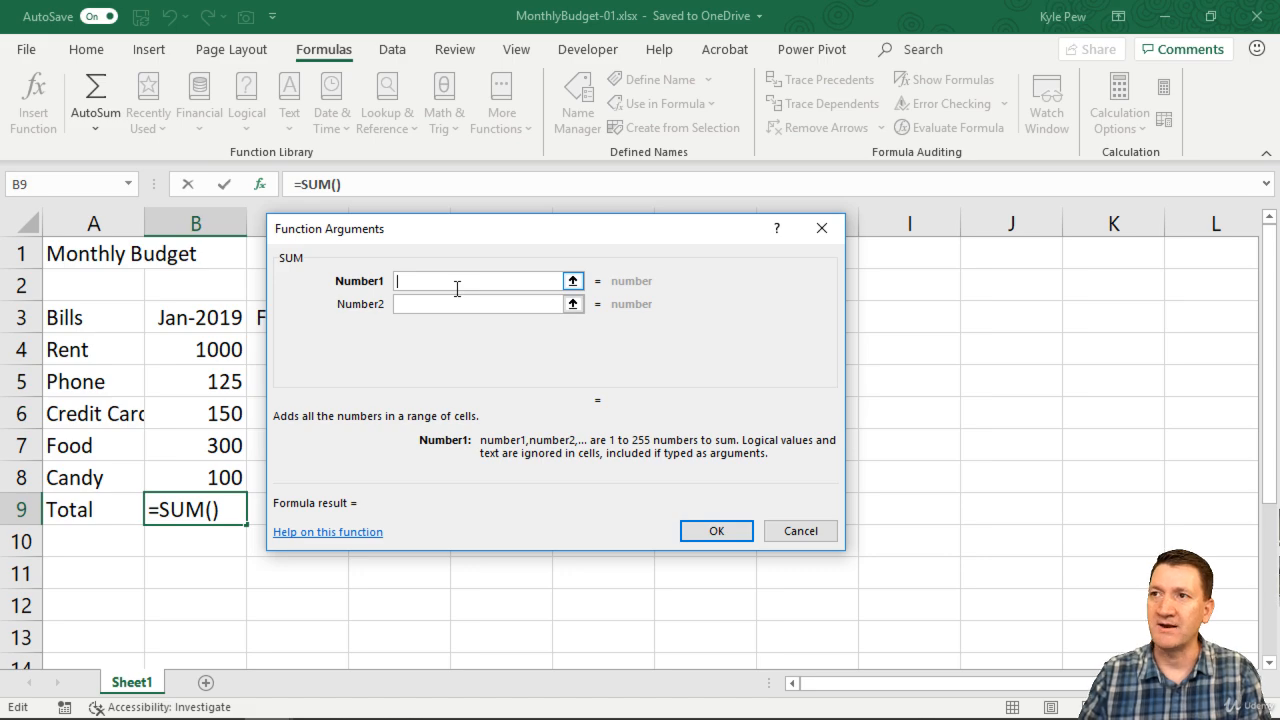
Step: Pick the range B4:B8 on the sheet as the SUM function's first argument and accept the formula in B9
{"action": "left_click_drag", "start_coordinate": [194, 352], "coordinate": [194, 474]}
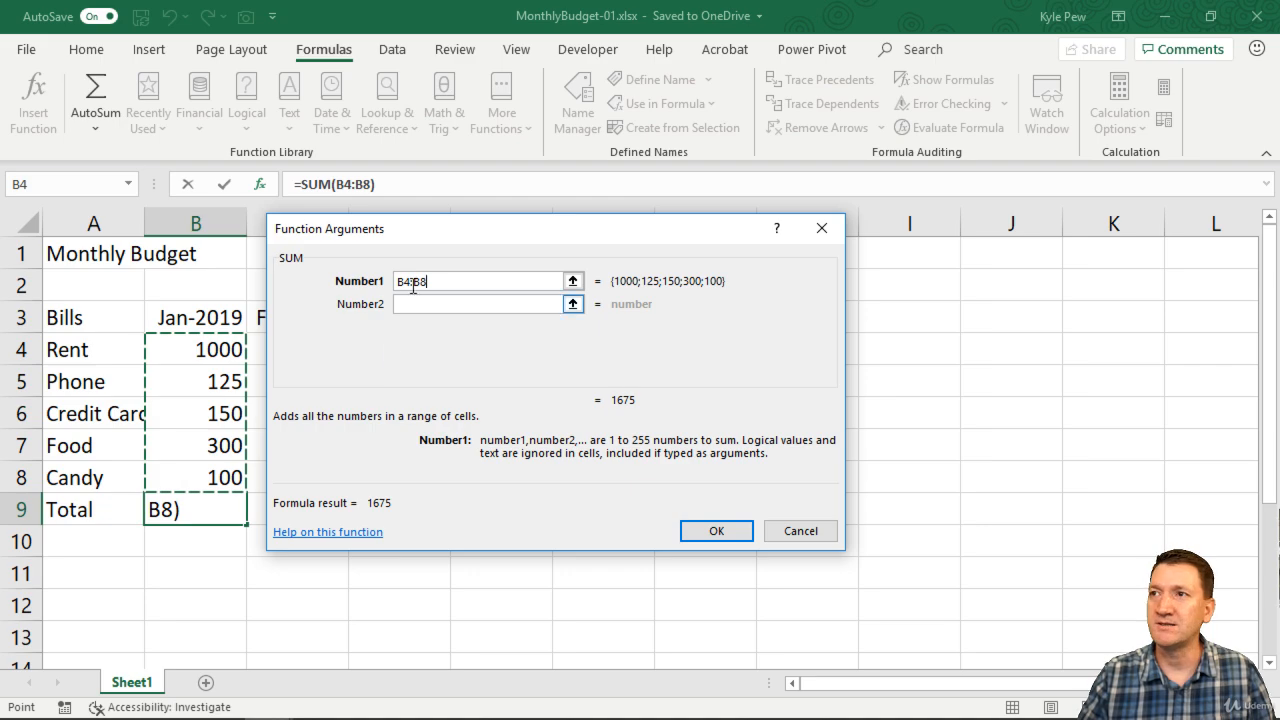
{"action": "left_click", "coordinate": [702, 531]}
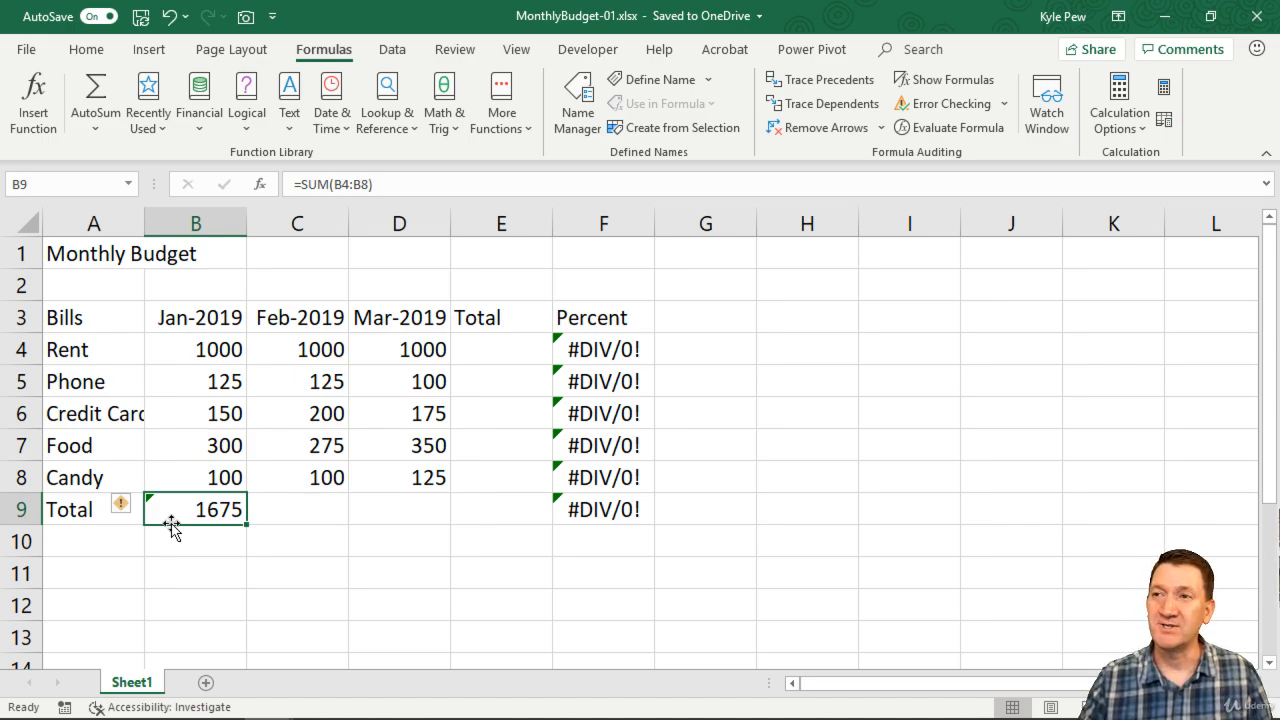
{"action": "left_click", "coordinate": [278, 503]}
{"action": "left_click", "coordinate": [380, 501]}
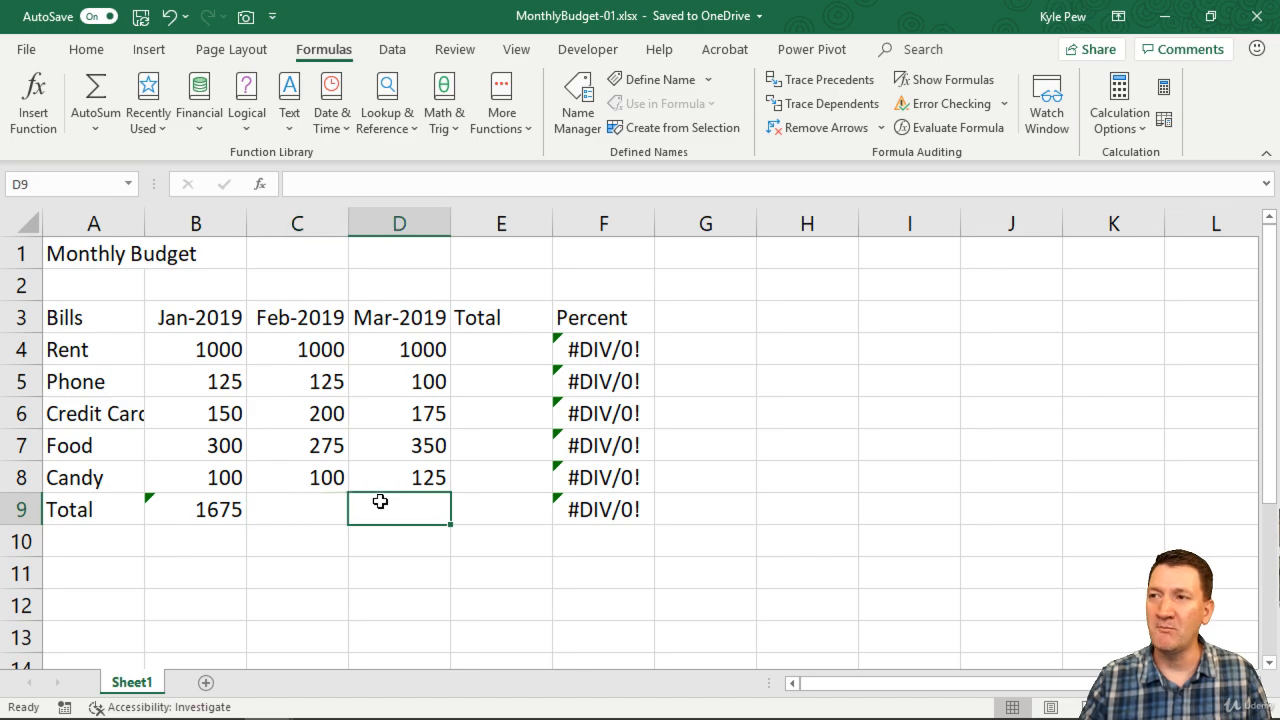
Step: Insert a SUM function in E4 that totals the Rent row, picking B4:D4 on the sheet as its first argument
{"action": "left_click", "coordinate": [476, 347]}
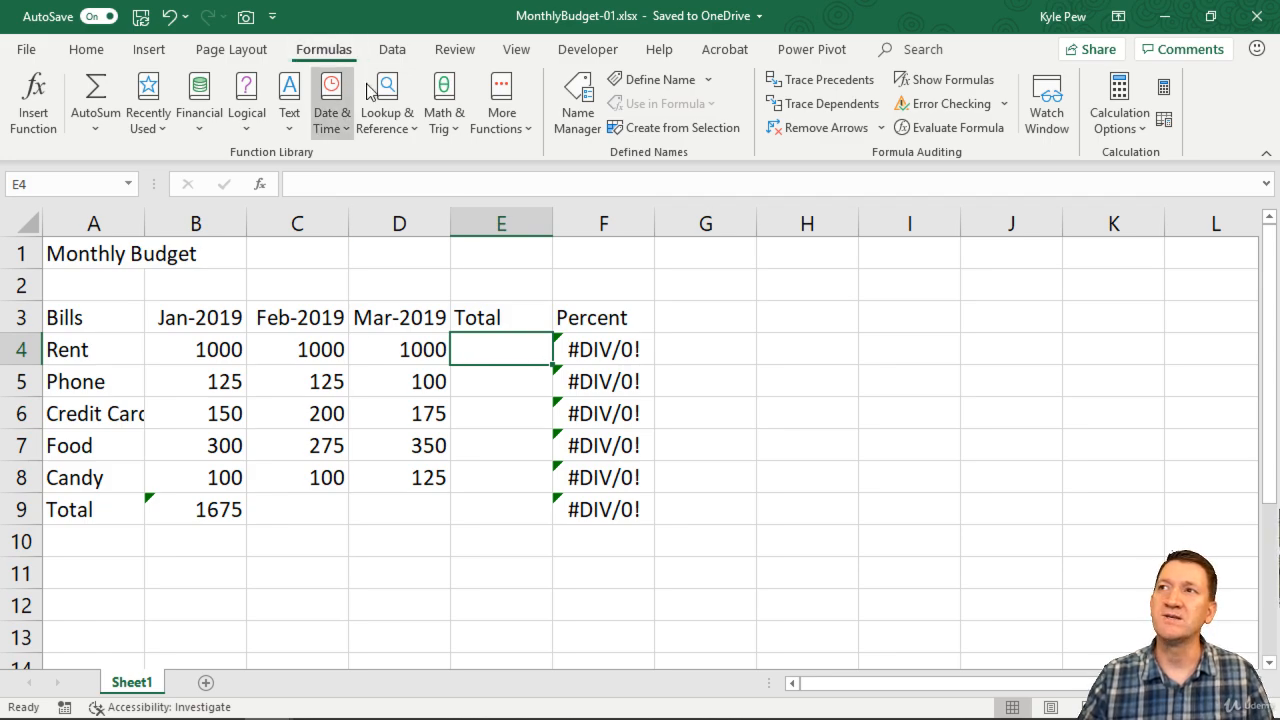
{"action": "left_click", "coordinate": [447, 132]}
{"action": "scroll", "coordinate": [530, 462], "scroll_direction": "down", "scroll_amount": 16}
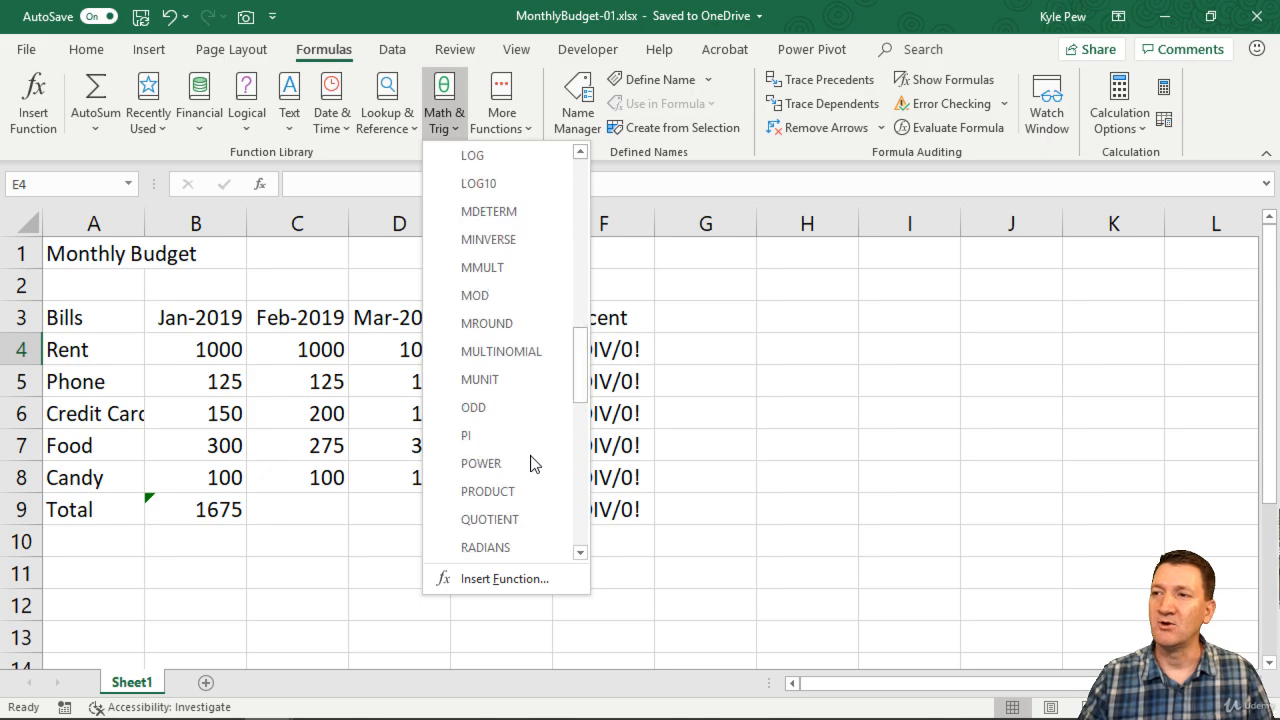
{"action": "scroll", "coordinate": [531, 462], "scroll_direction": "down", "scroll_amount": 2}
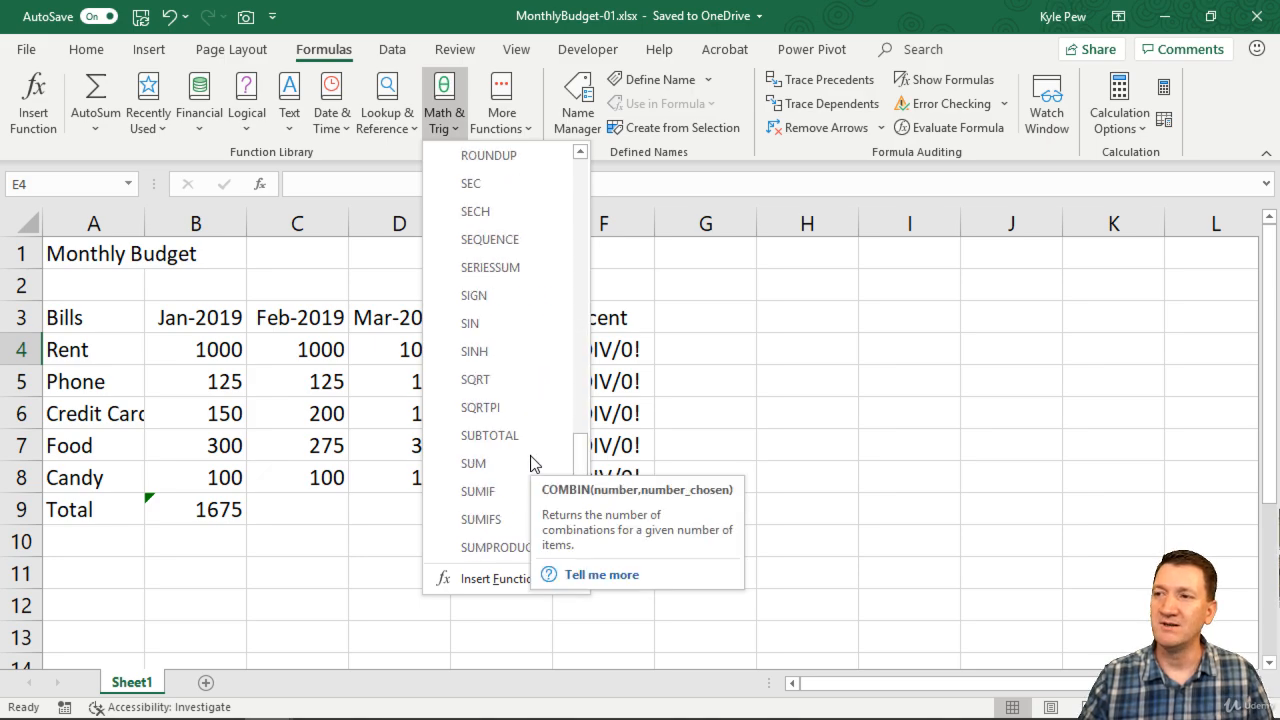
{"action": "left_click", "coordinate": [468, 463]}
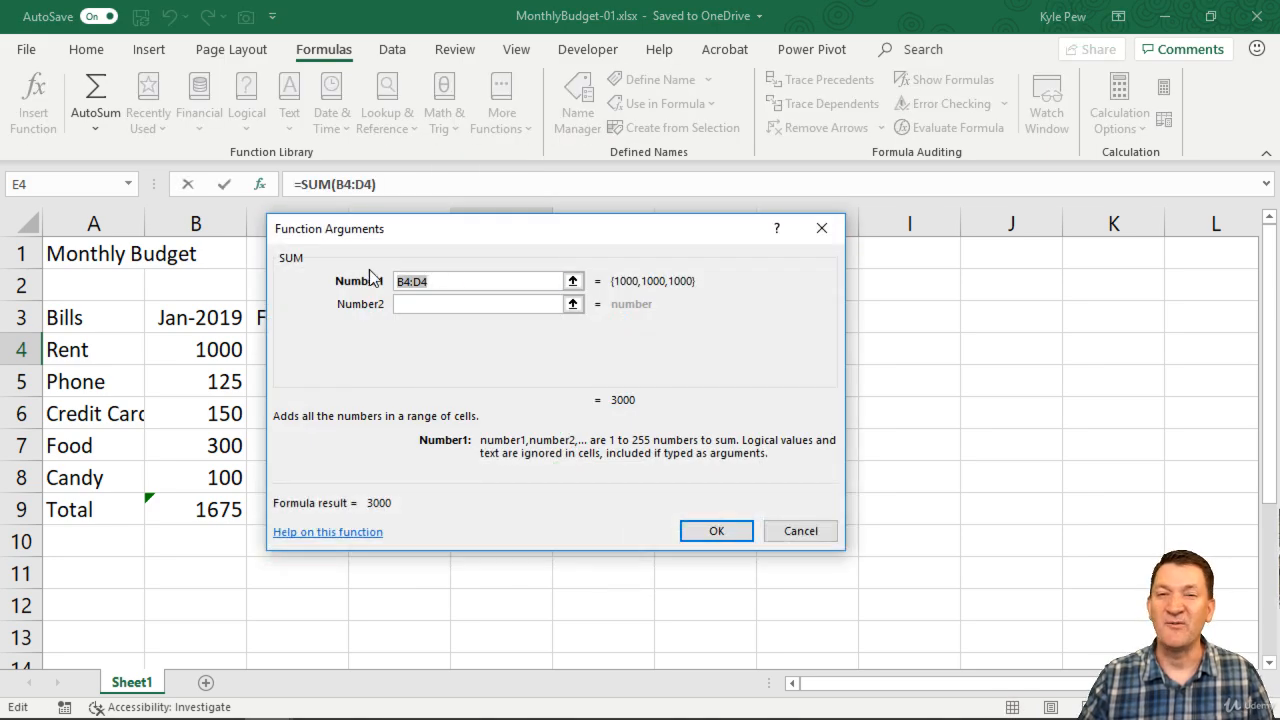
{"action": "left_click_drag", "start_coordinate": [426, 225], "coordinate": [430, 398]}
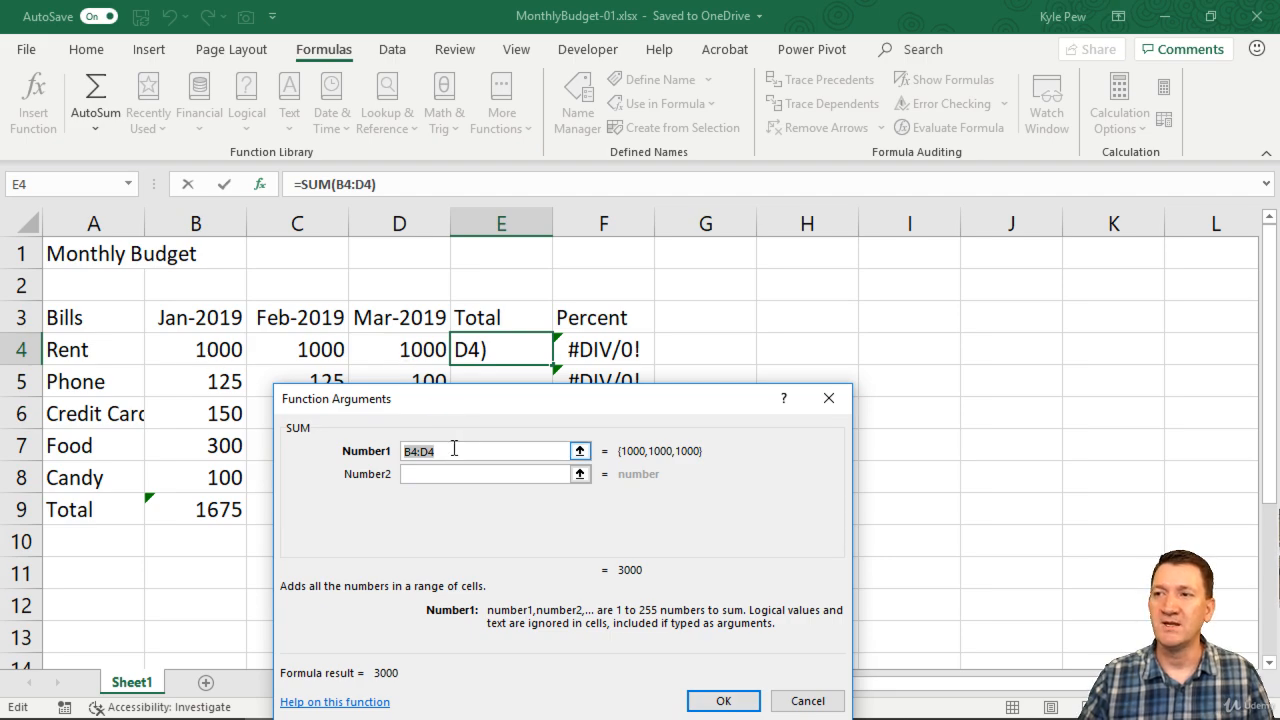
{"action": "key", "text": "Delete"}
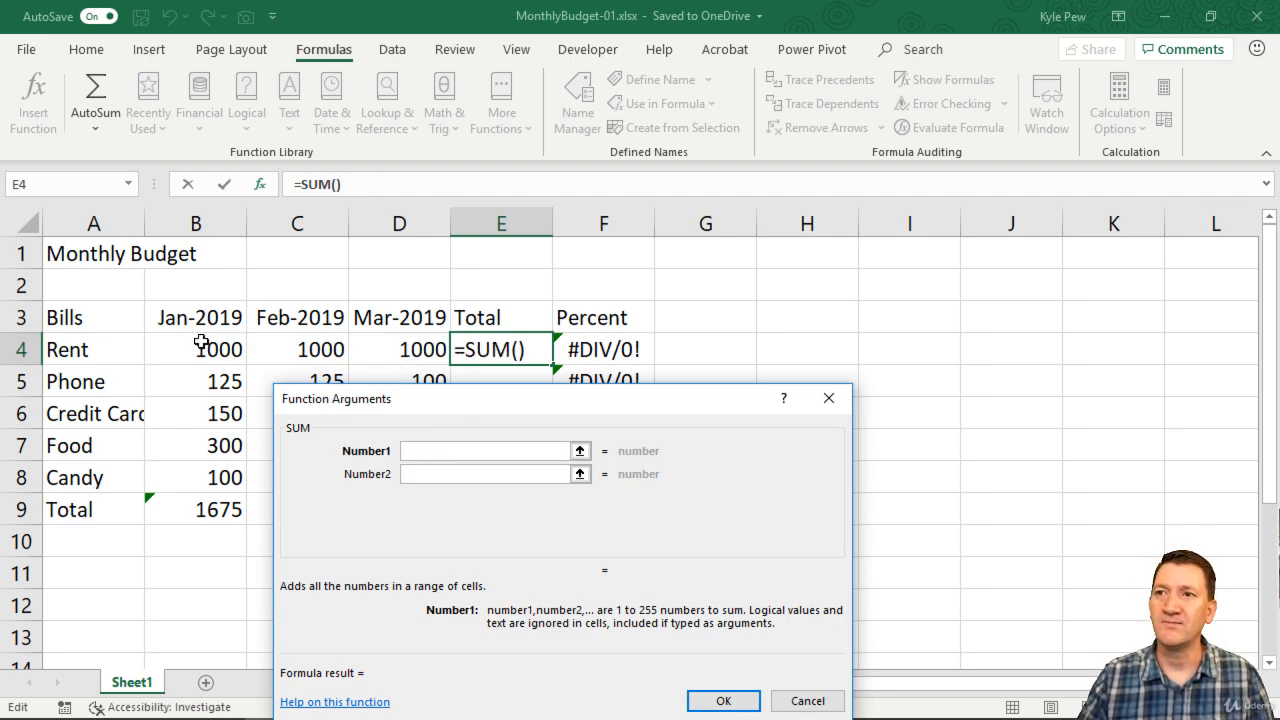
{"action": "left_click_drag", "start_coordinate": [198, 342], "coordinate": [356, 347]}
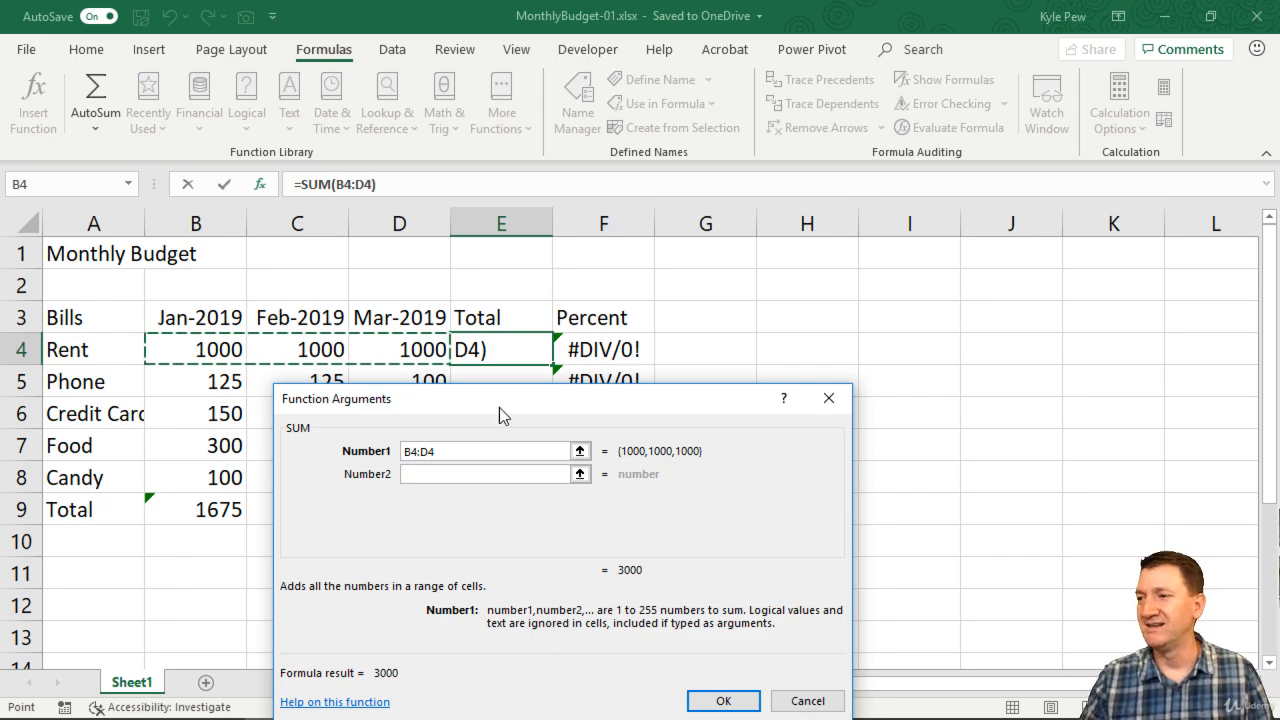
{"action": "left_click", "coordinate": [714, 698]}
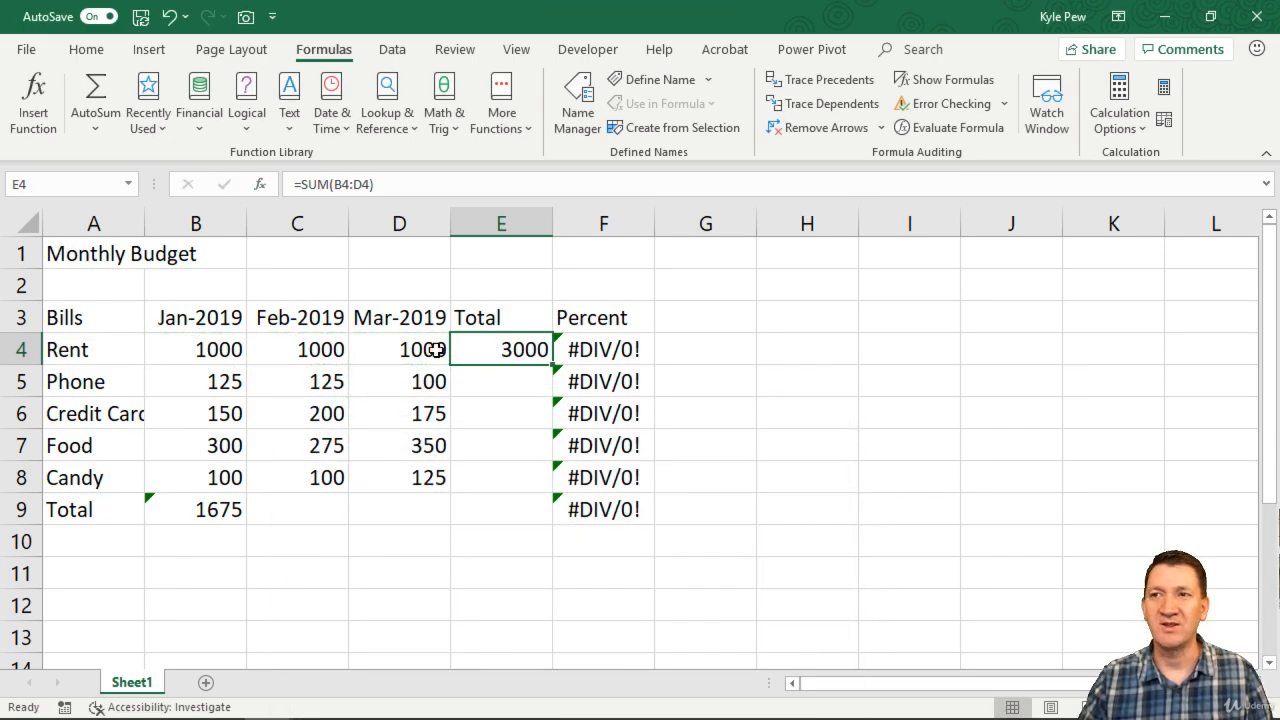